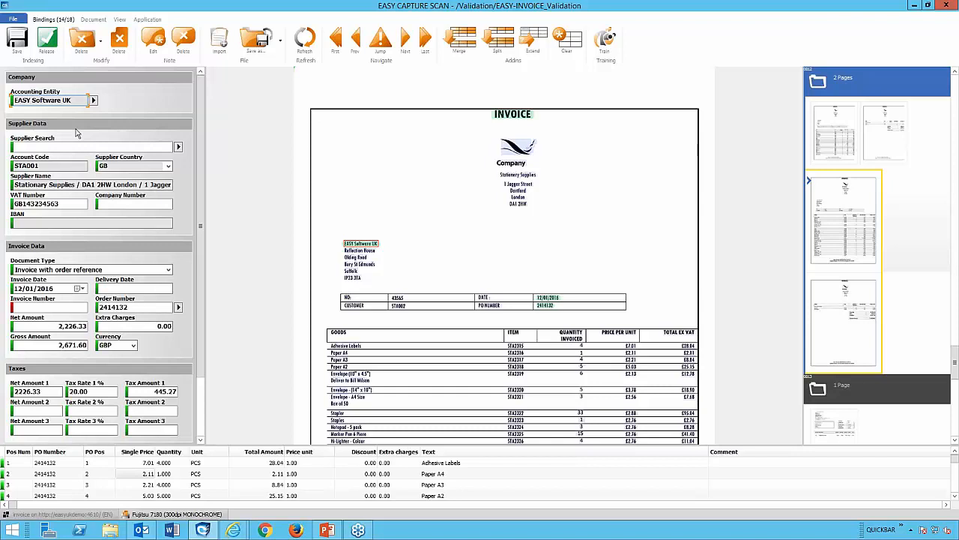
# Examine the supplier and order number fields against their highlighted positions on the invoice image.
pyautogui.click(73, 185)
pyautogui.scroll(-5, 527, 314)
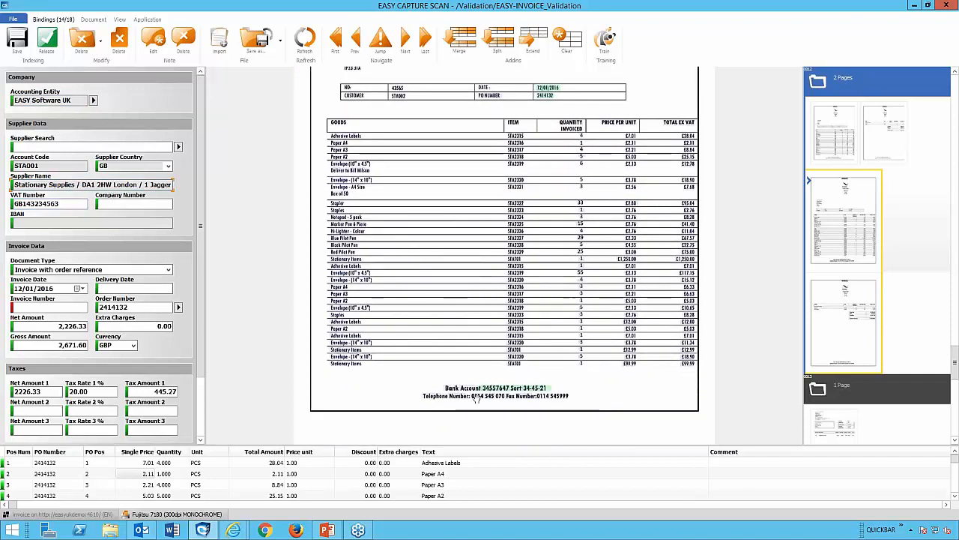
pyautogui.scroll(3, 527, 293)
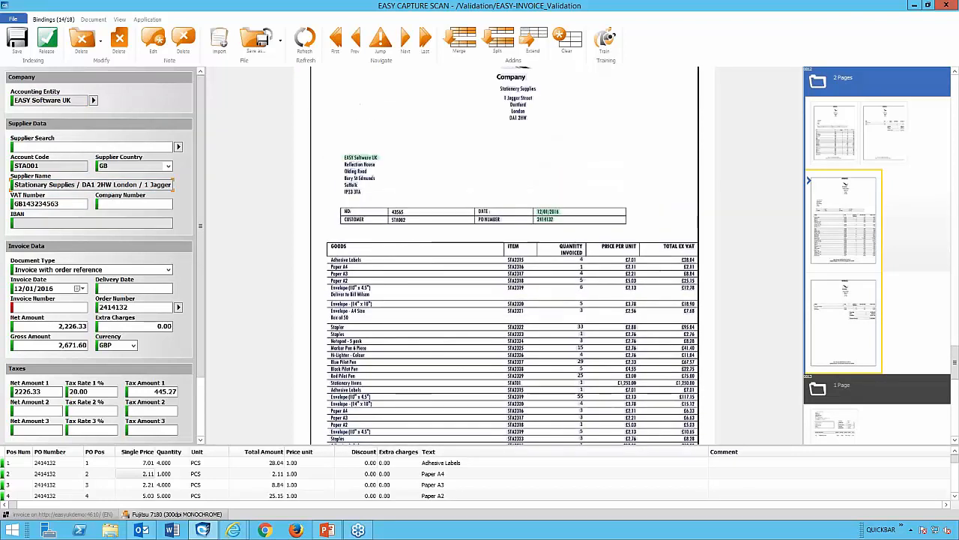
pyautogui.click(142, 304)
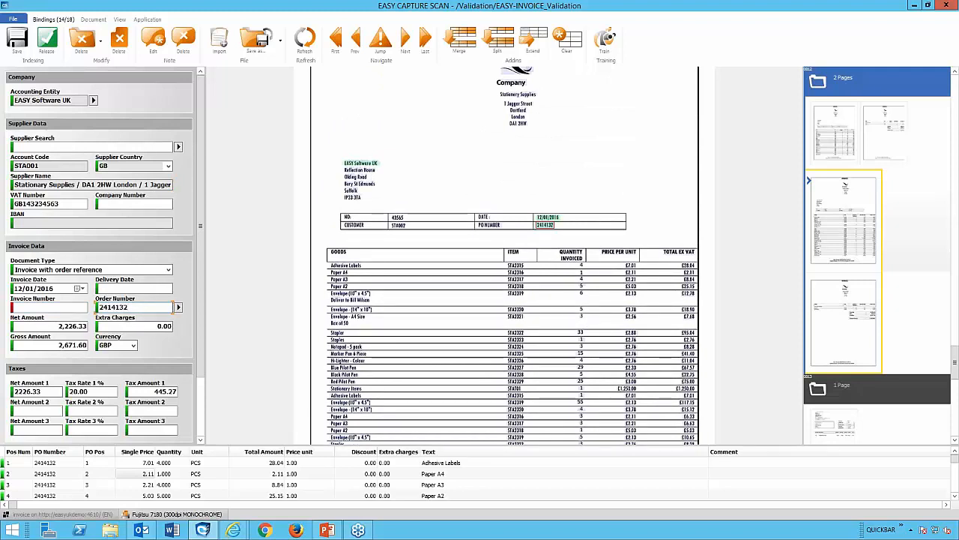
pyautogui.scroll(4, 592, 243)
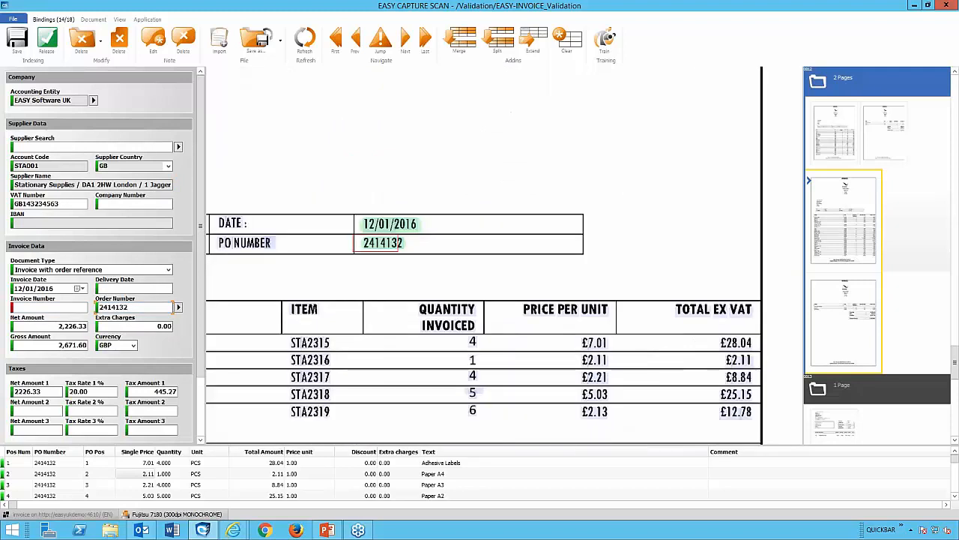
pyautogui.moveTo(373, 231); pyautogui.dragTo(424, 235)
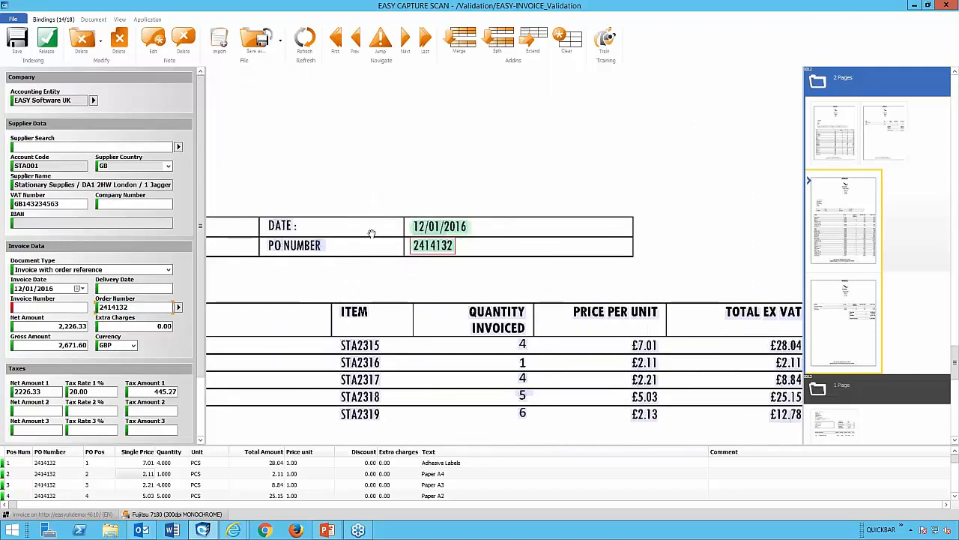
pyautogui.scroll(-4, 442, 268)
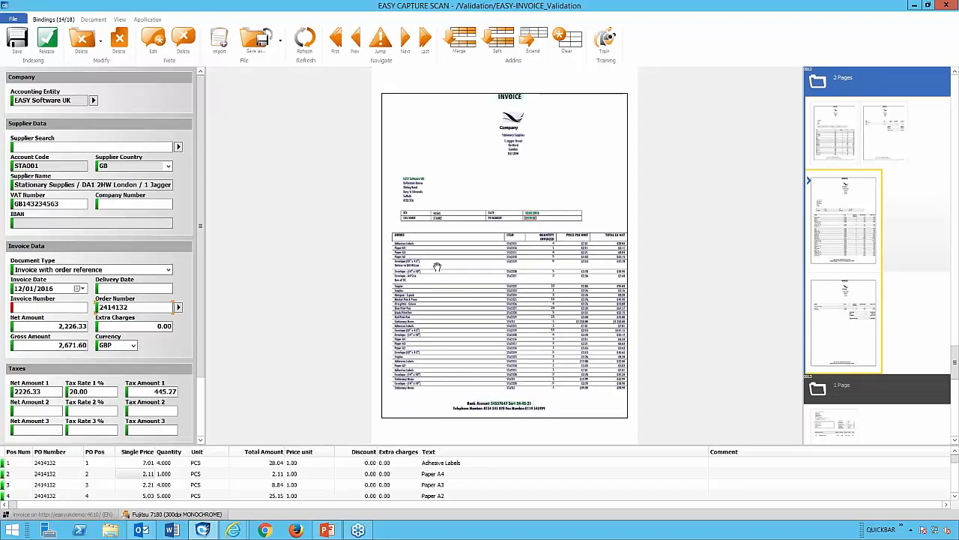
# Examine the net amount, gross amount and tax fields against their highlighted values on the invoice.
pyautogui.click(54, 326)
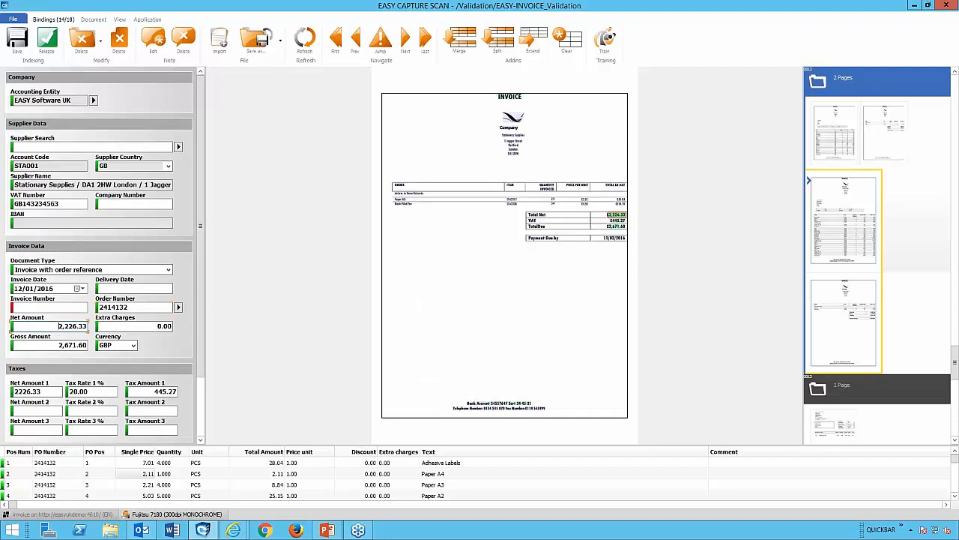
pyautogui.click(54, 345)
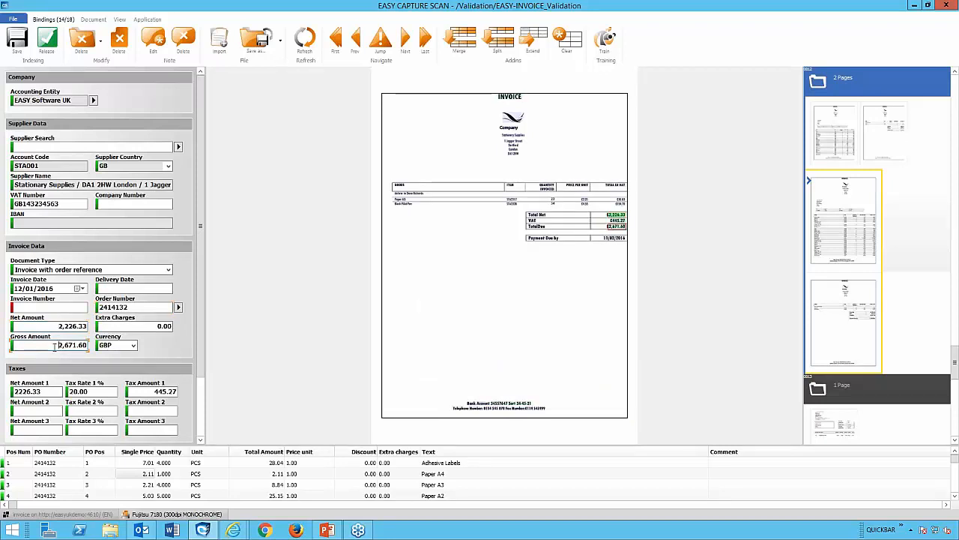
pyautogui.click(58, 391)
pyautogui.click(91, 391)
pyautogui.click(150, 392)
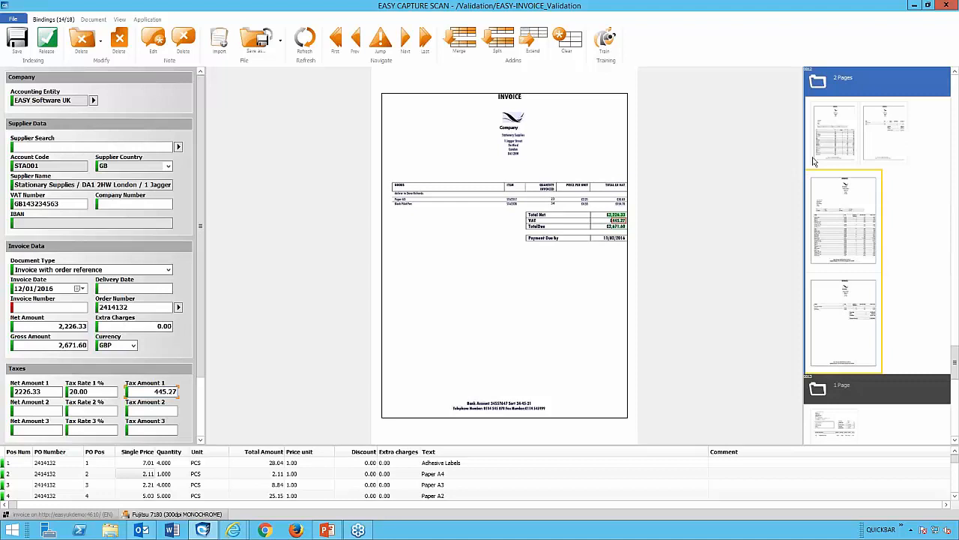
# Fill the empty Invoice Number field by picking the invoice number from the document image.
pyautogui.click(17, 307)
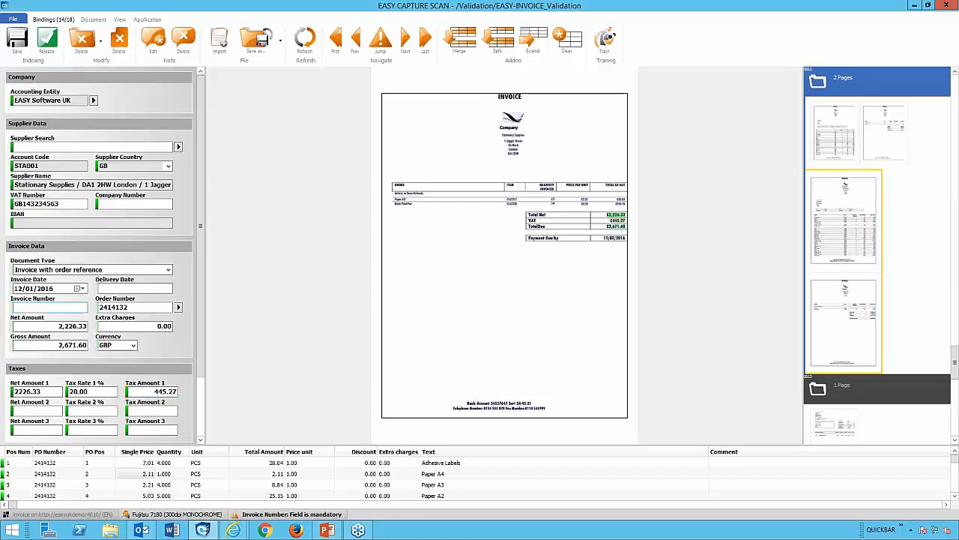
pyautogui.click(46, 270)
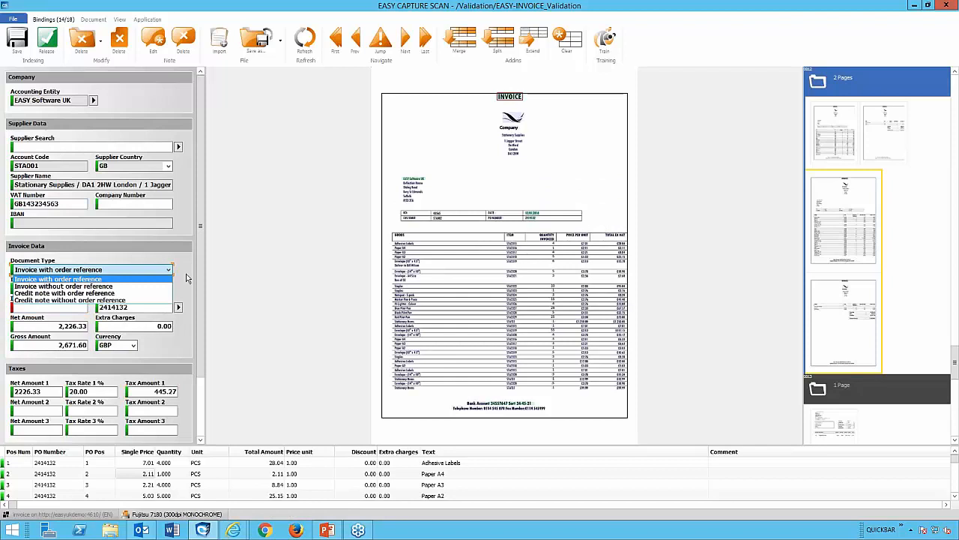
pyautogui.click(35, 307)
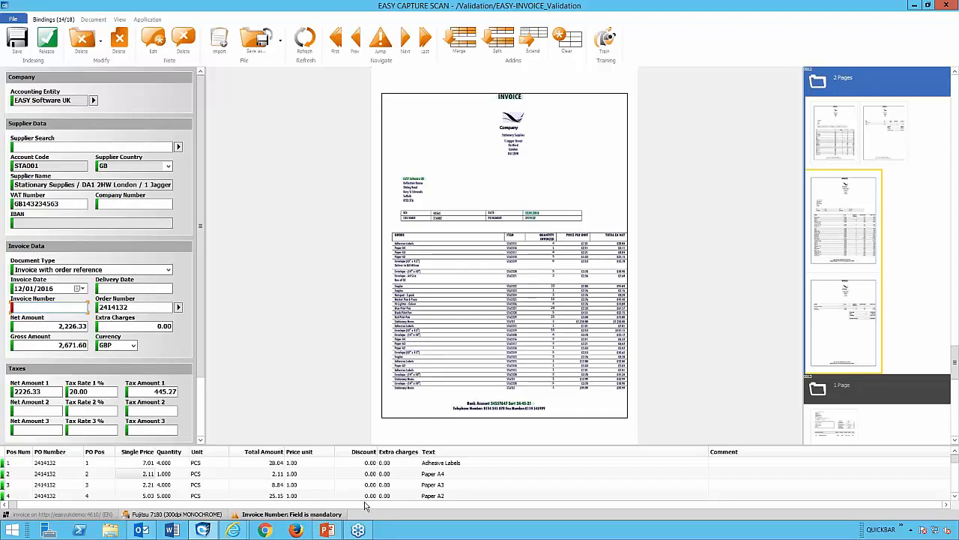
pyautogui.doubleClick(450, 213)
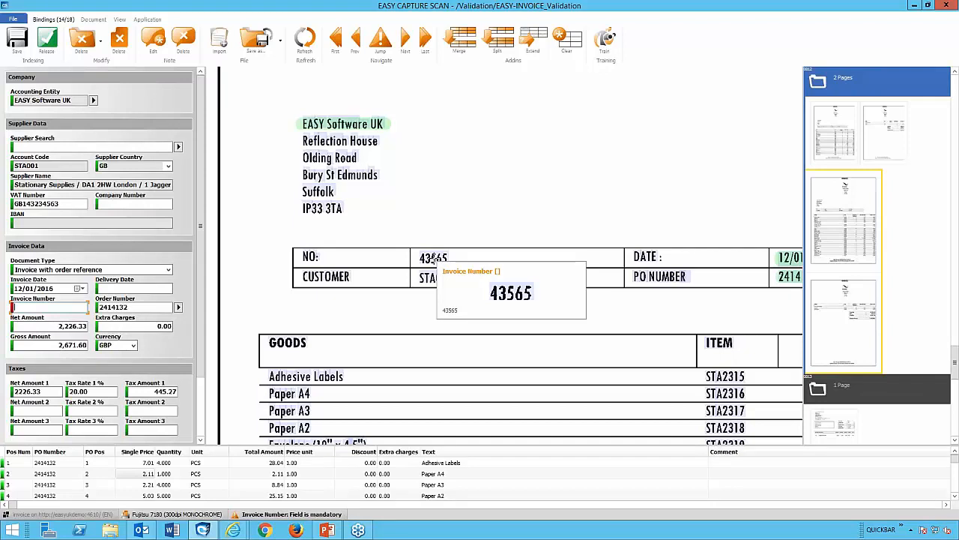
pyautogui.click(434, 257)
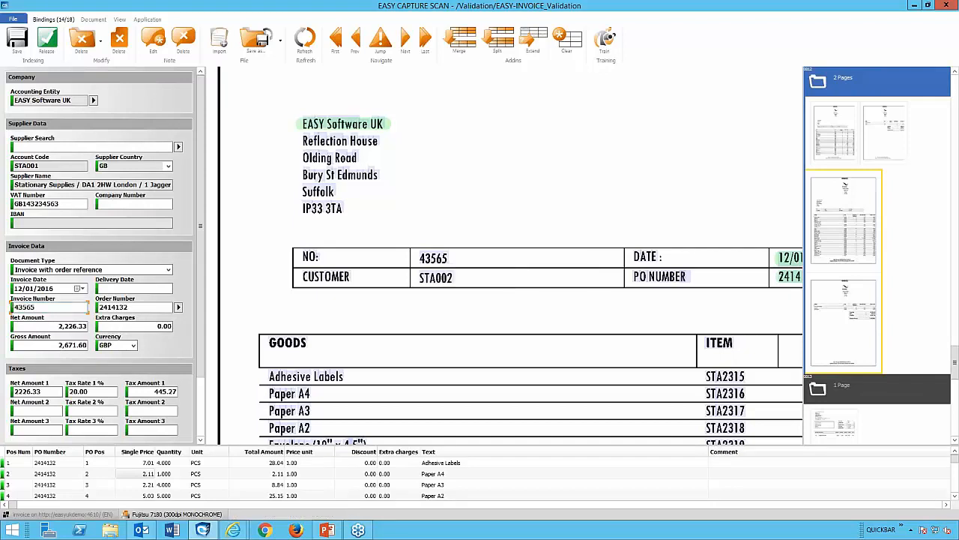
# Clear the Invoice Number field.
pyautogui.click(26, 326)
pyautogui.click(37, 307)
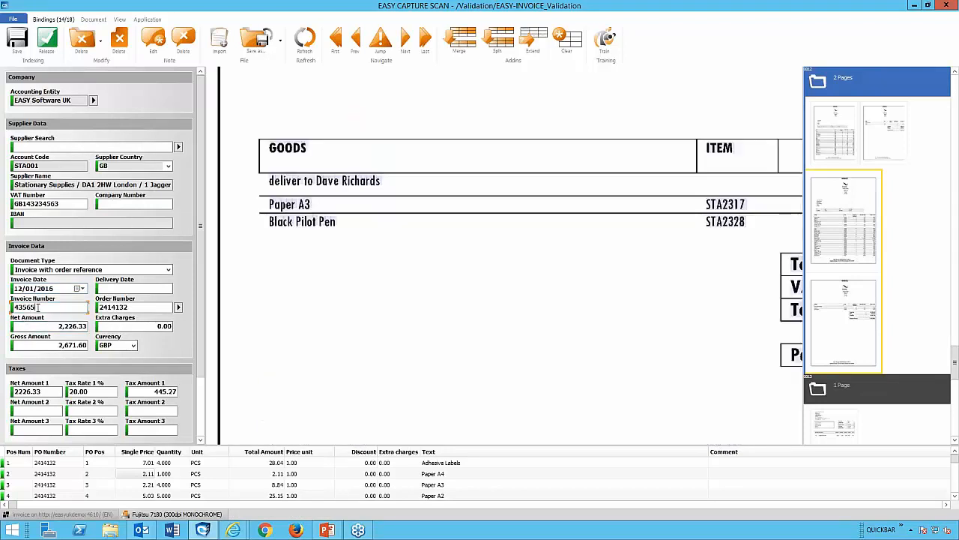
pyautogui.click(24, 272)
pyautogui.click(432, 294)
pyautogui.moveTo(52, 308); pyautogui.dragTo(11, 311)
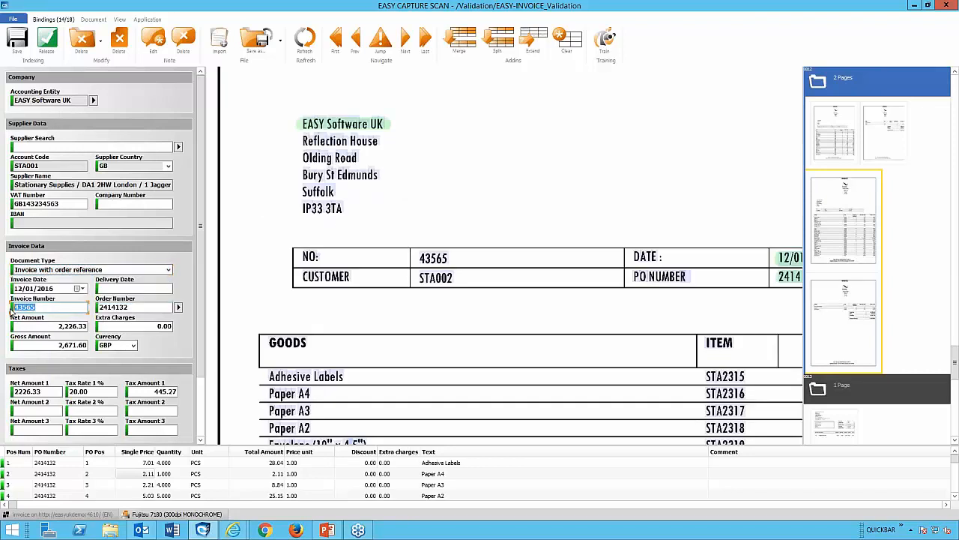
pyautogui.press('Delete')
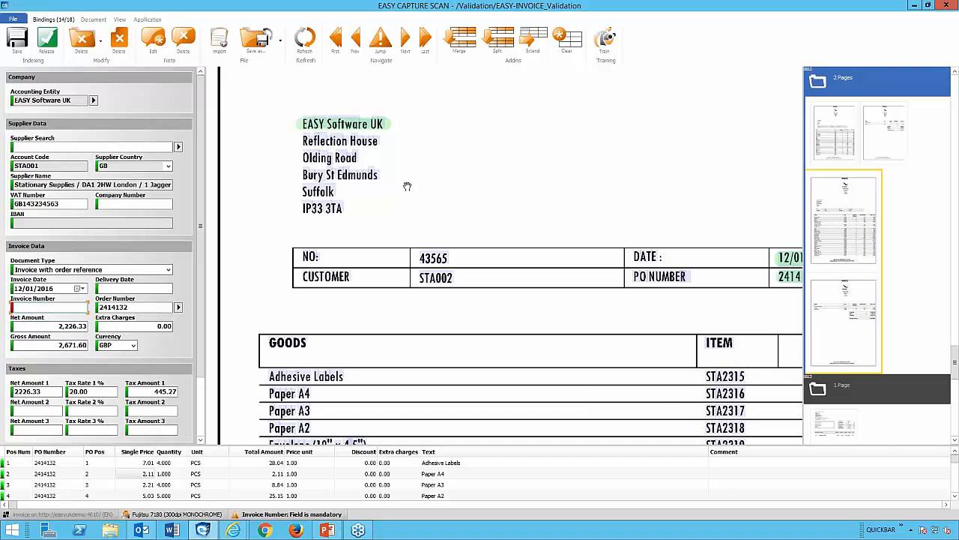
# Train the Invoice Number field by framing the invoice number on the image, then finish training without transferring the data.
pyautogui.click(607, 41)
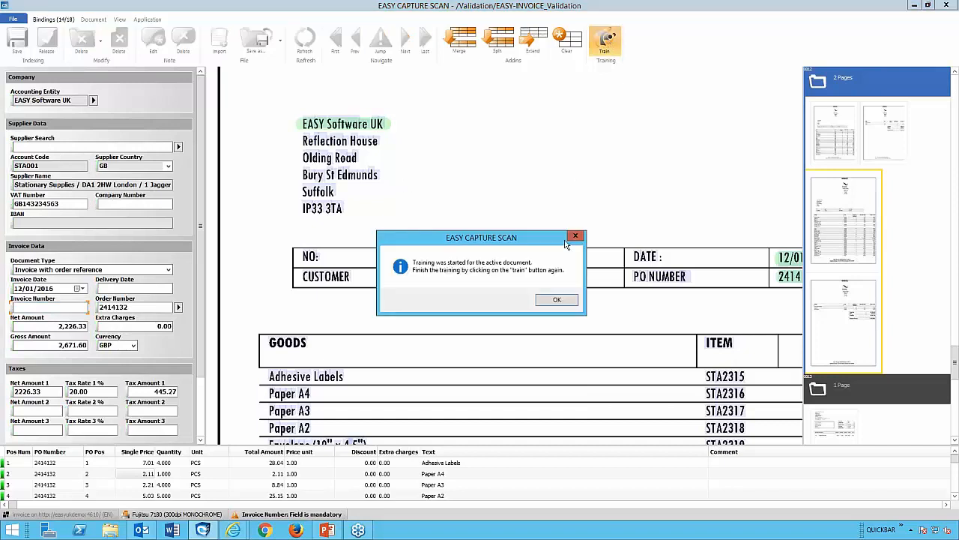
pyautogui.click(558, 300)
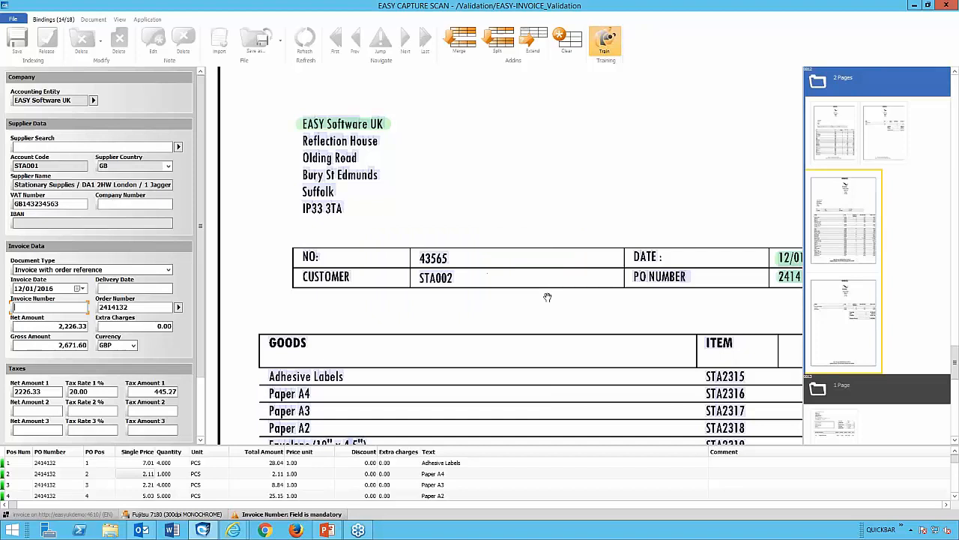
pyautogui.moveTo(459, 249); pyautogui.dragTo(410, 267)
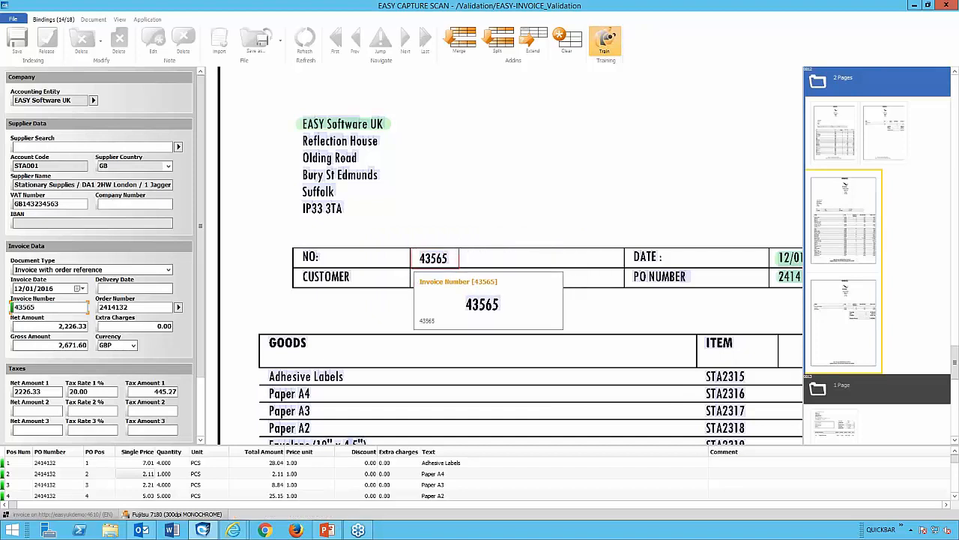
pyautogui.click(605, 51)
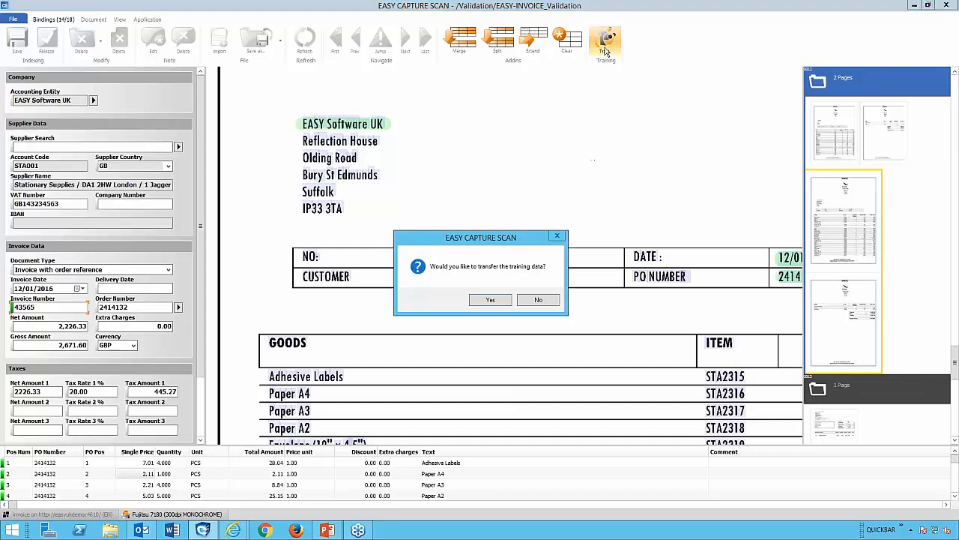
pyautogui.click(533, 302)
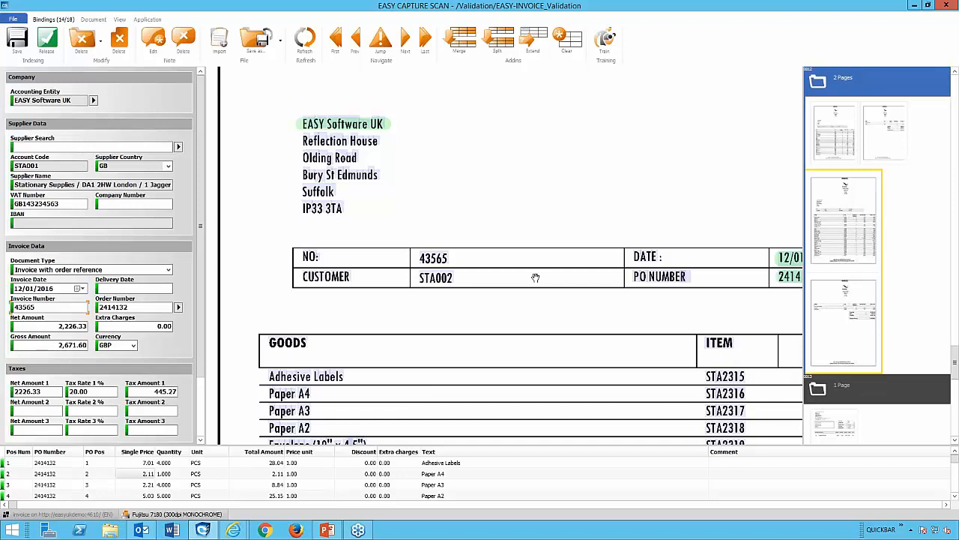
# Move to the next document without saving binding changes.
pyautogui.click(406, 39)
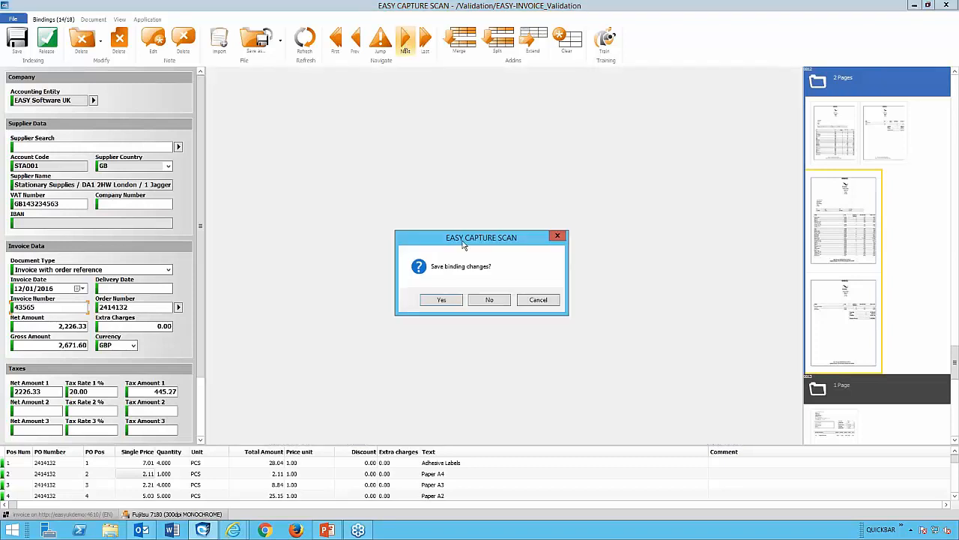
pyautogui.click(488, 300)
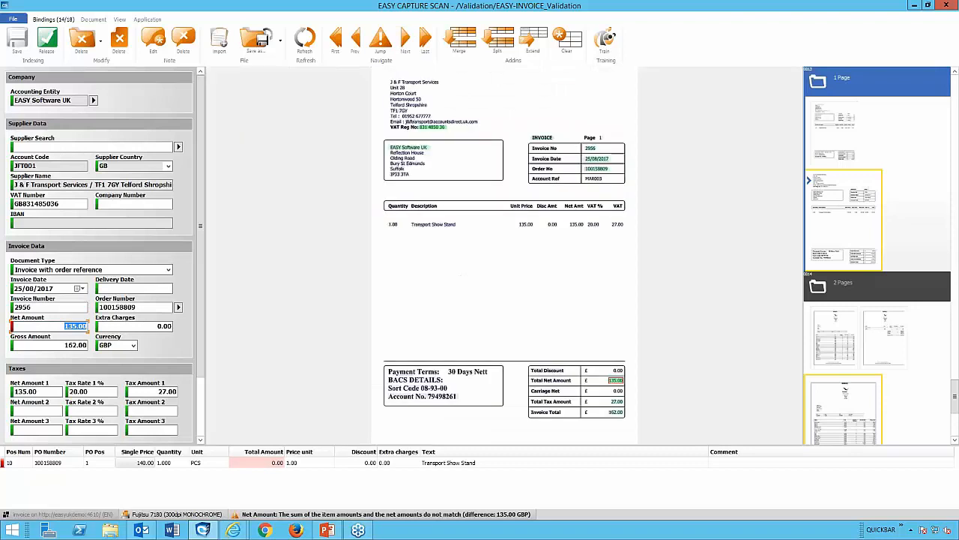
# Review this transport invoice's extracted fields and the release section of the field panel.
pyautogui.click(46, 307)
pyautogui.press('Tab')
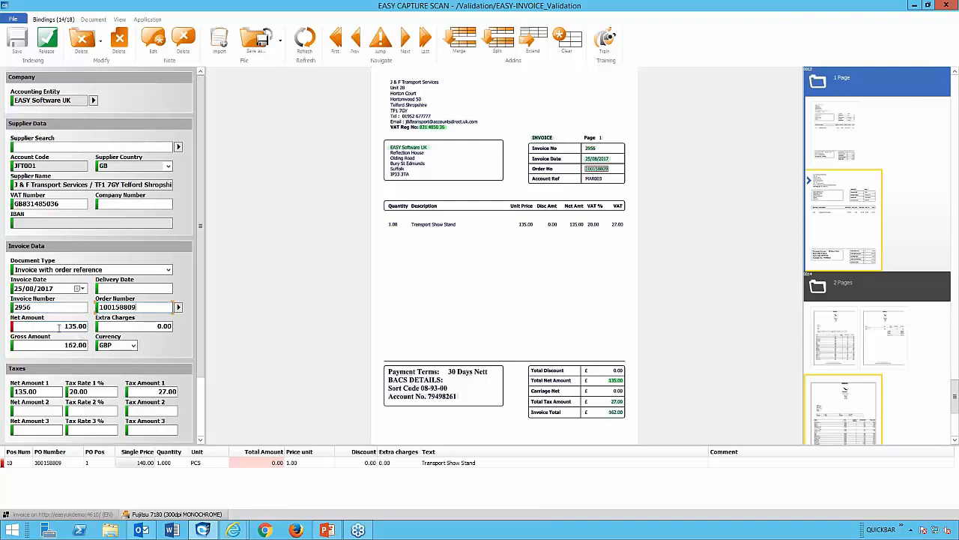
pyautogui.press('Tab')
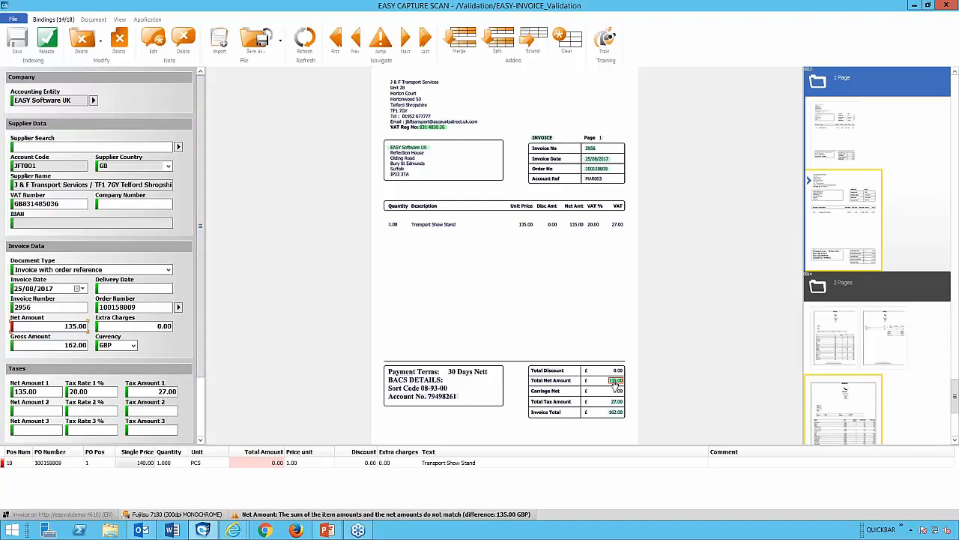
pyautogui.click(137, 307)
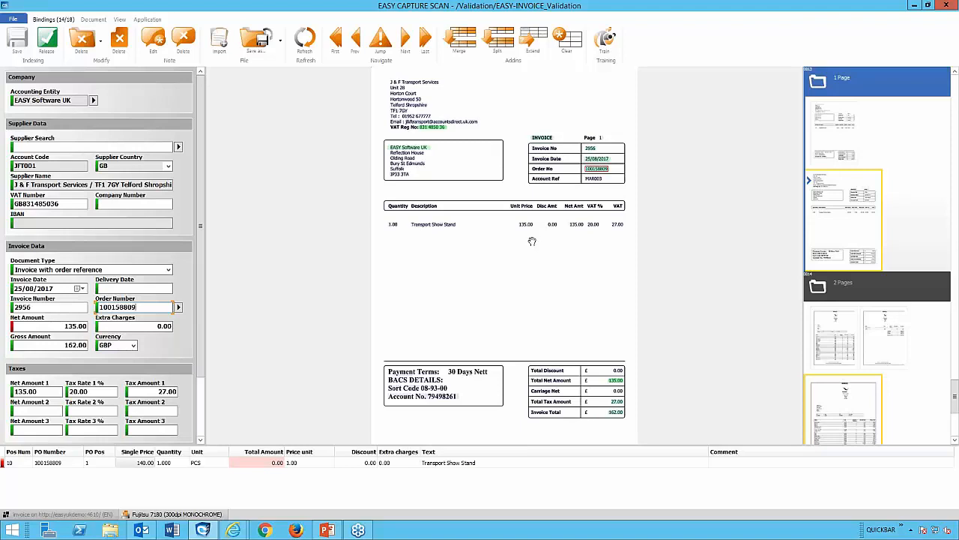
pyautogui.click(50, 392)
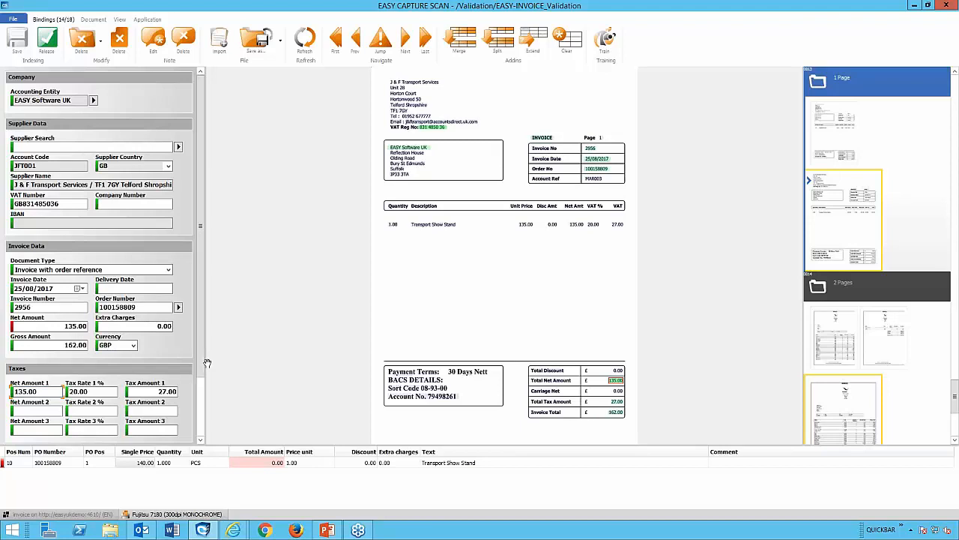
pyautogui.scroll(-1, 207, 363)
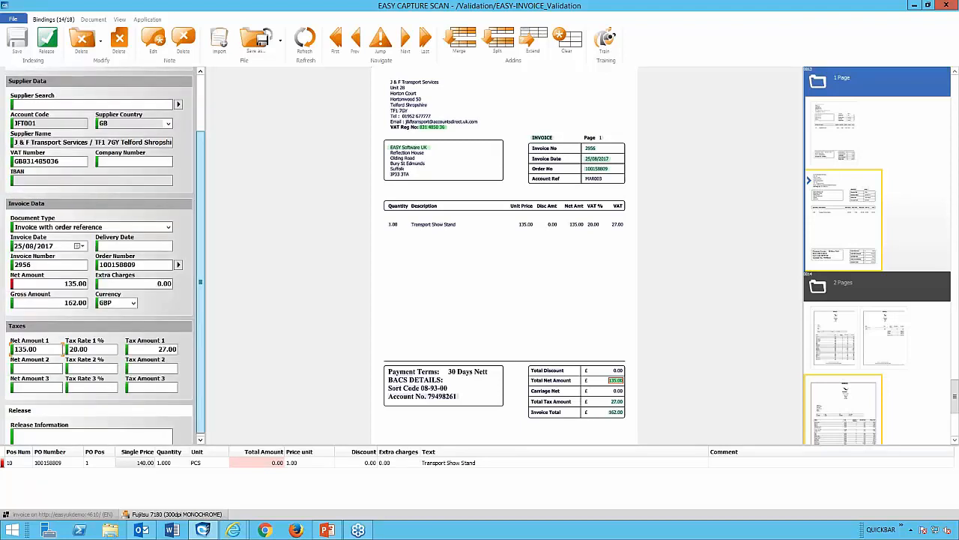
pyautogui.moveTo(201, 397); pyautogui.dragTo(200, 419)
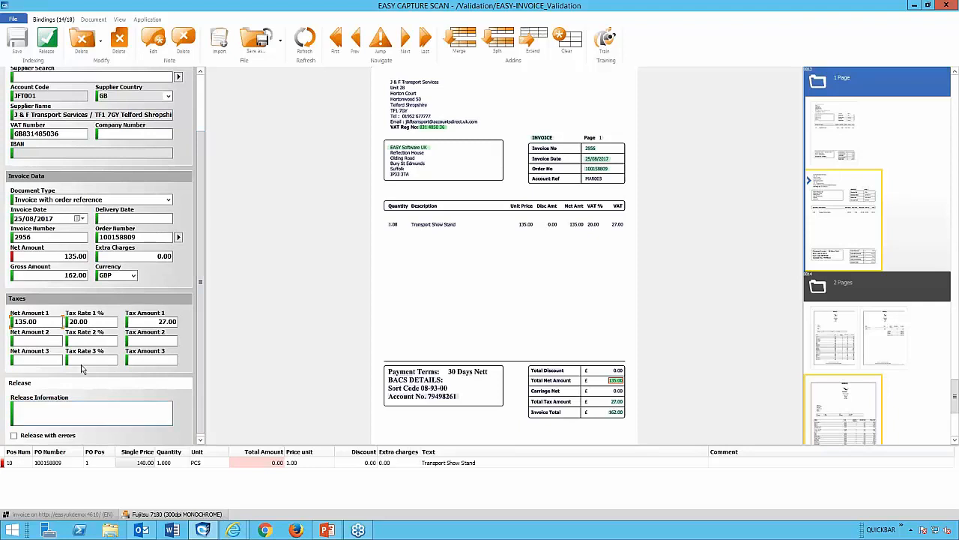
pyautogui.moveTo(201, 282); pyautogui.dragTo(201, 225)
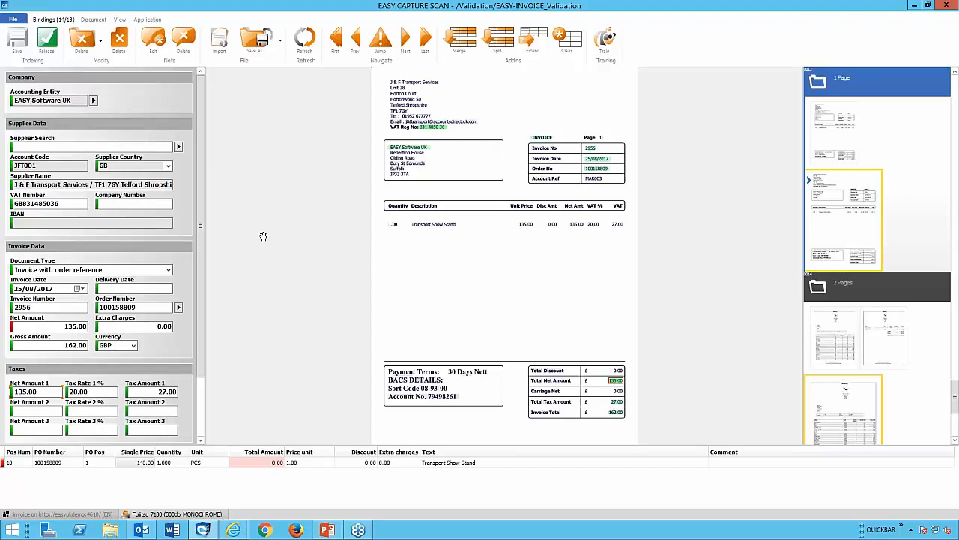
# Switch to the GP Quickview browser window and open the linked invoice image maximized.
pyautogui.moveTo(234, 530)
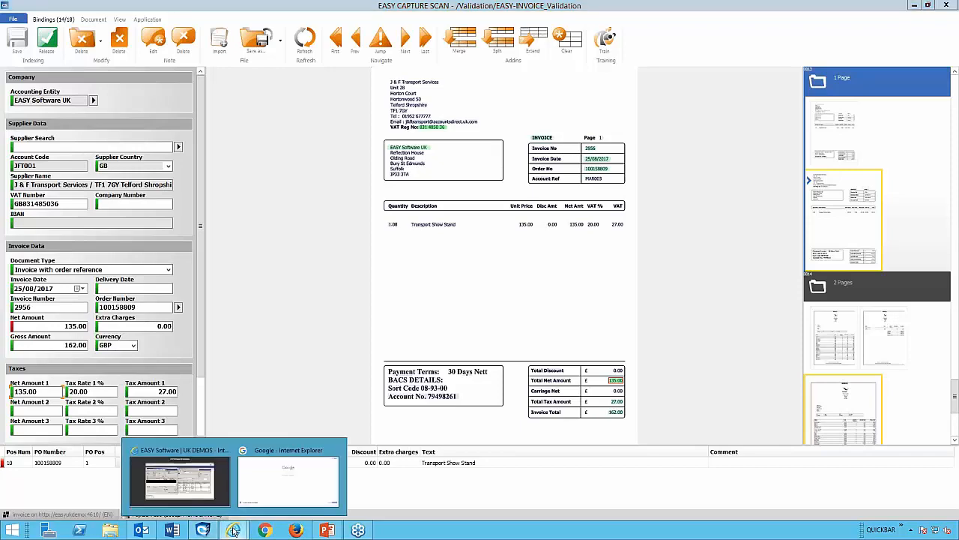
pyautogui.click(189, 477)
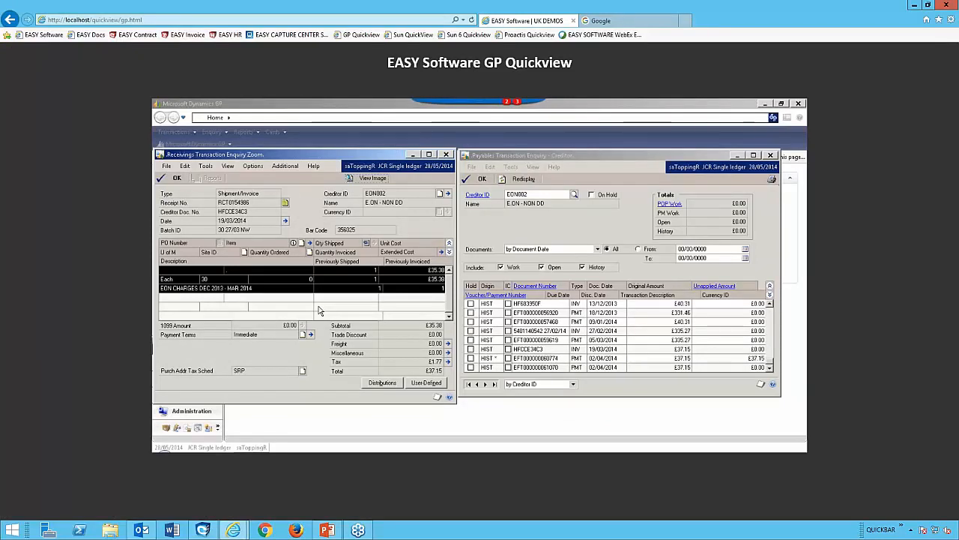
pyautogui.click(367, 178)
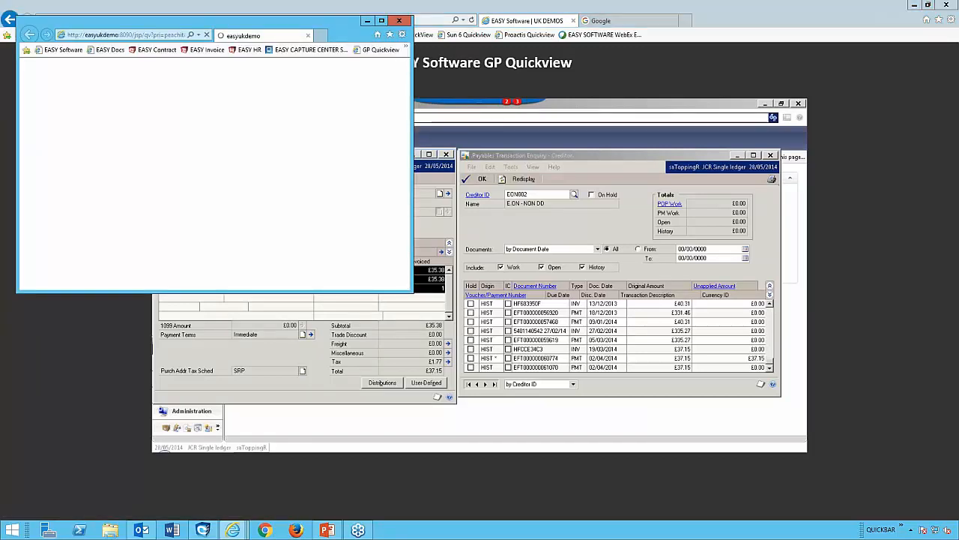
pyautogui.click(381, 22)
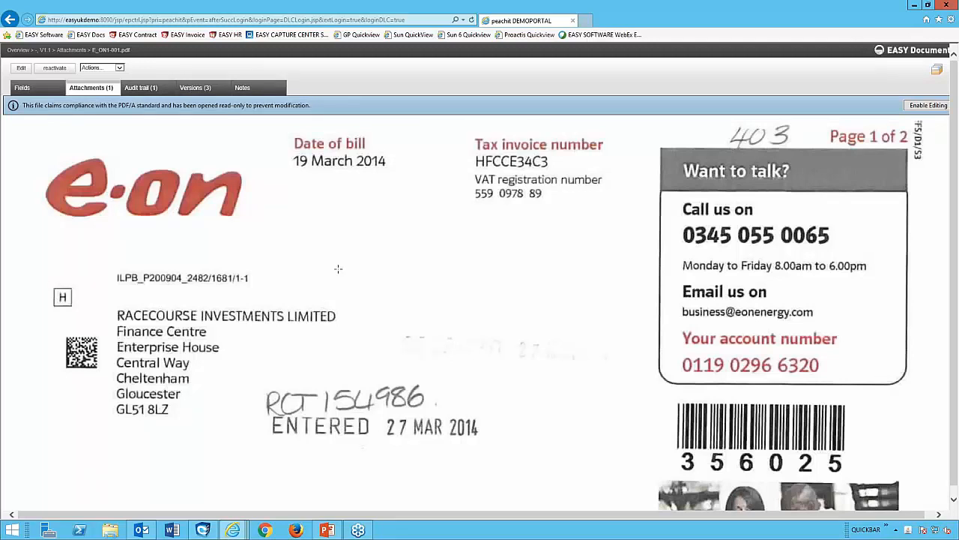
# Close the invoice image window and switch to PowerPoint.
pyautogui.doubleClick(726, 14)
pyautogui.click(365, 20)
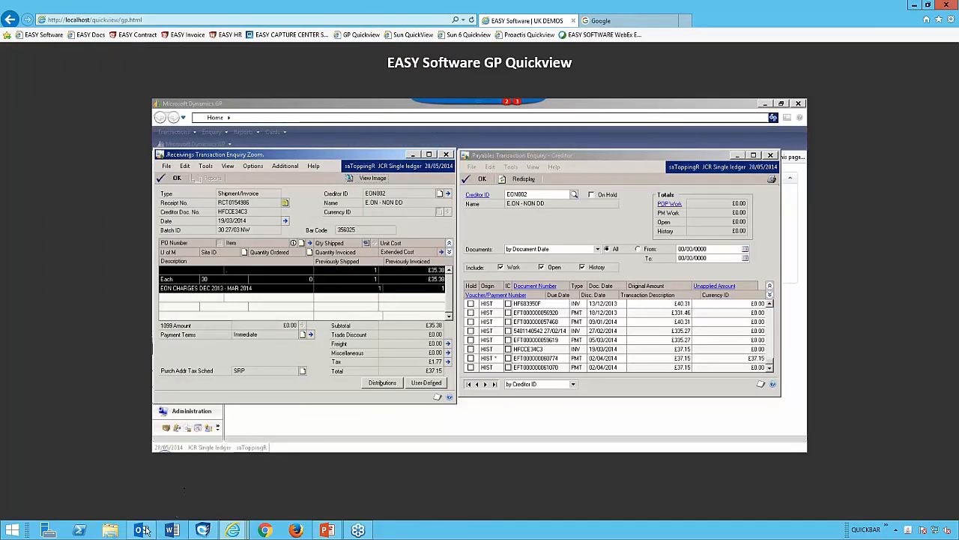
pyautogui.click(326, 530)
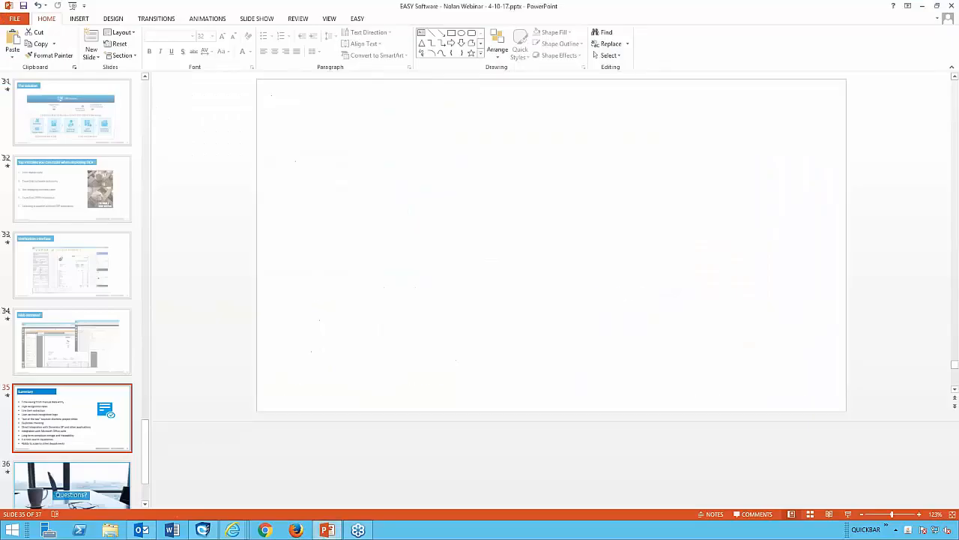